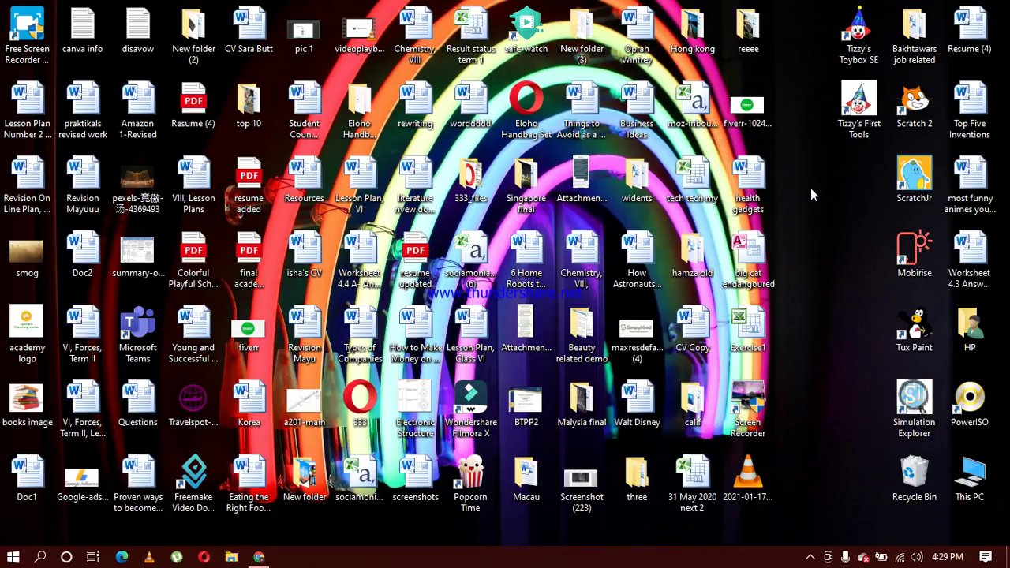
# Return to Chrome's 'download microsoft access' results and scroll to the Access Database Engine 2016 link
pyautogui.click(260, 558)
pyautogui.scroll(1, 354, 181)
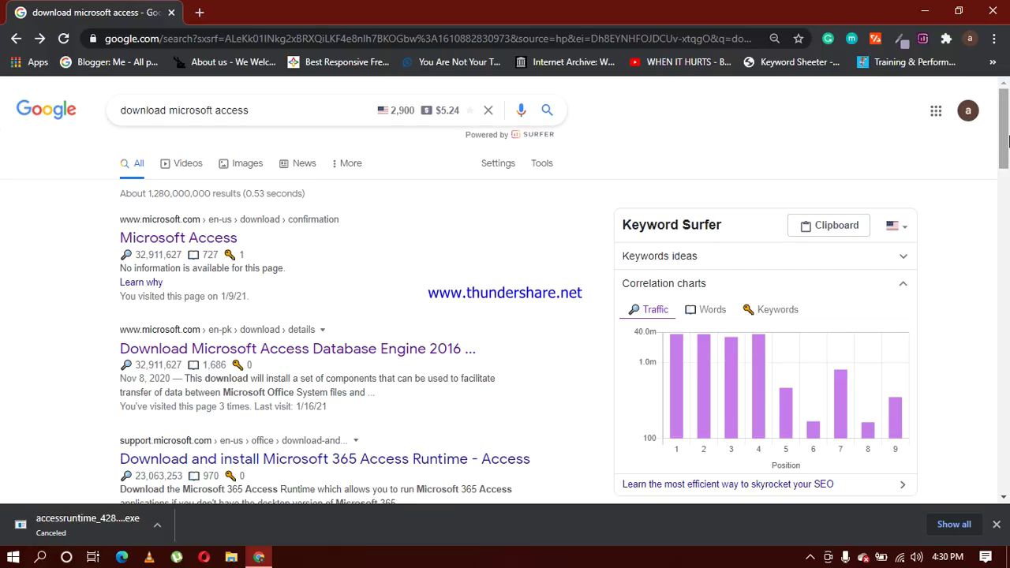
pyautogui.moveTo(1004, 156)
pyautogui.mouseDown()
pyautogui.moveTo(1005, 316)
pyautogui.moveTo(1008, 140)
pyautogui.mouseUp()
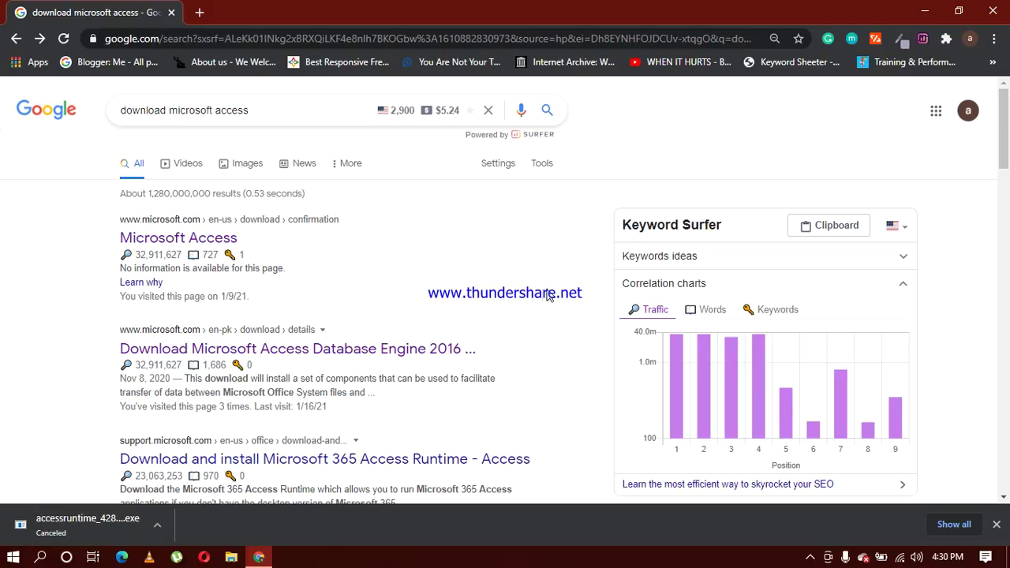
pyautogui.scroll(-2, 550, 295)
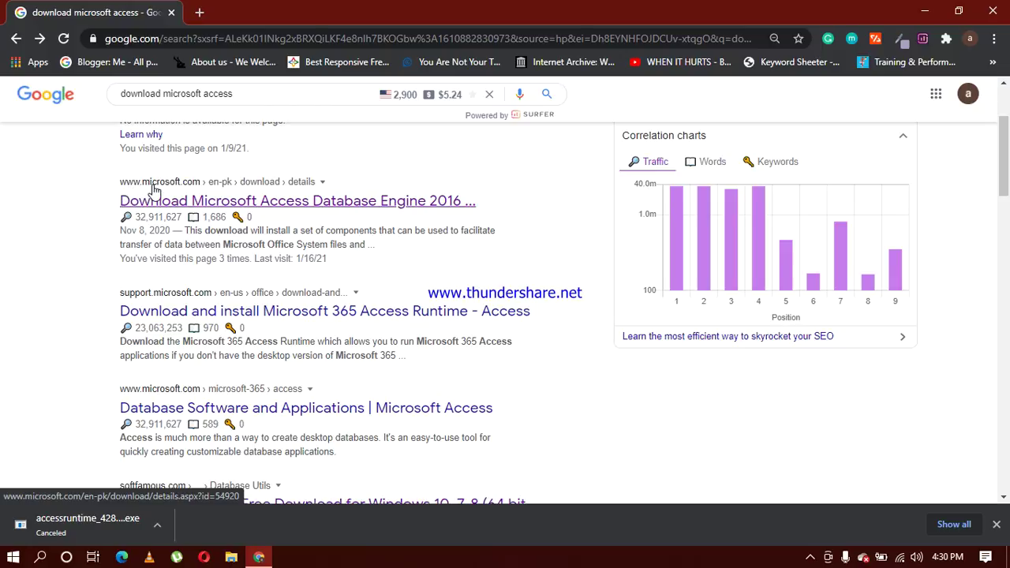
# Open the Access Database Engine 2016 page and start the English download to reach the file choice
pyautogui.click(300, 203)
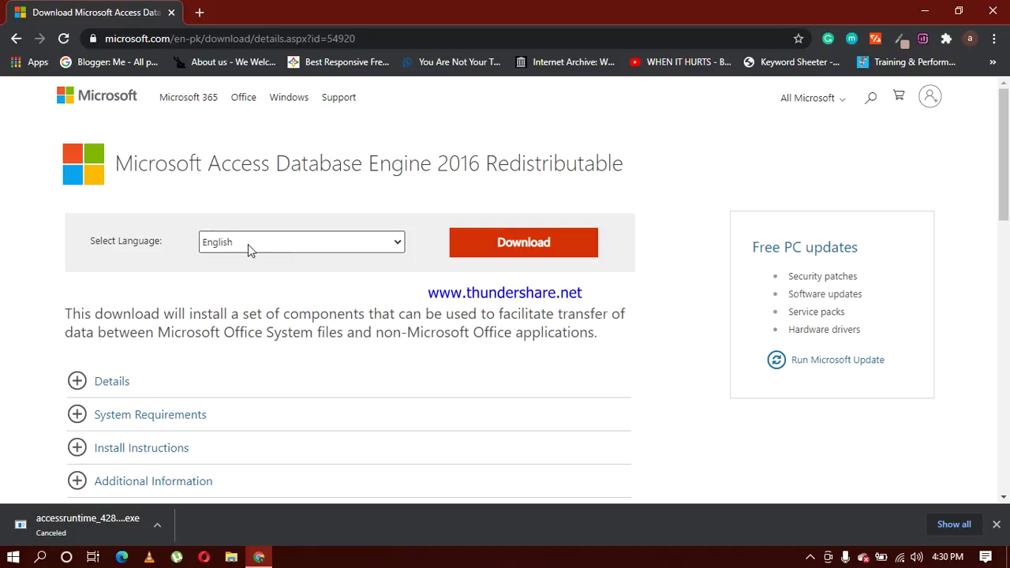
pyautogui.scroll(-2, 229, 247)
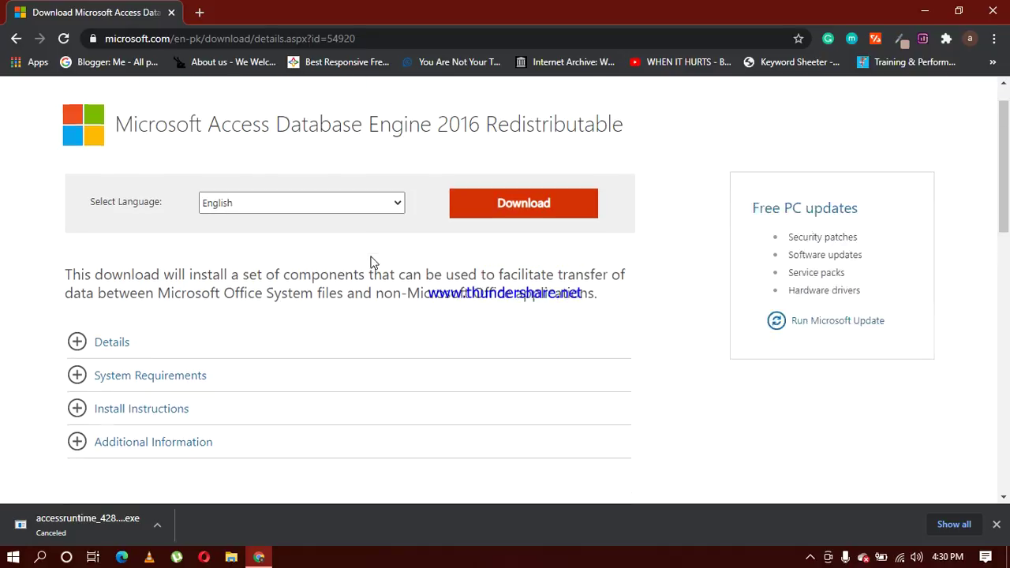
pyautogui.scroll(2, 368, 263)
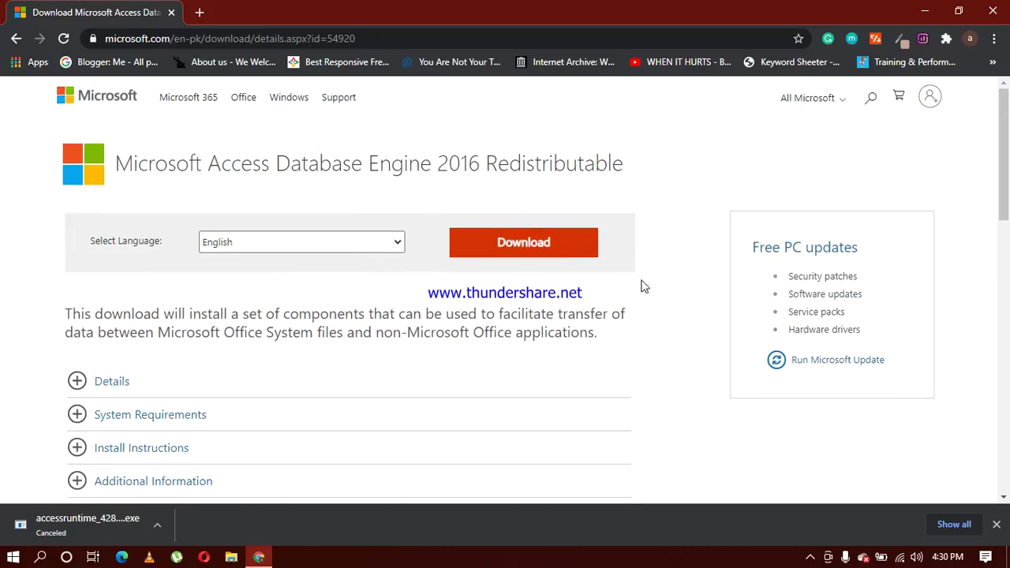
pyautogui.click(519, 246)
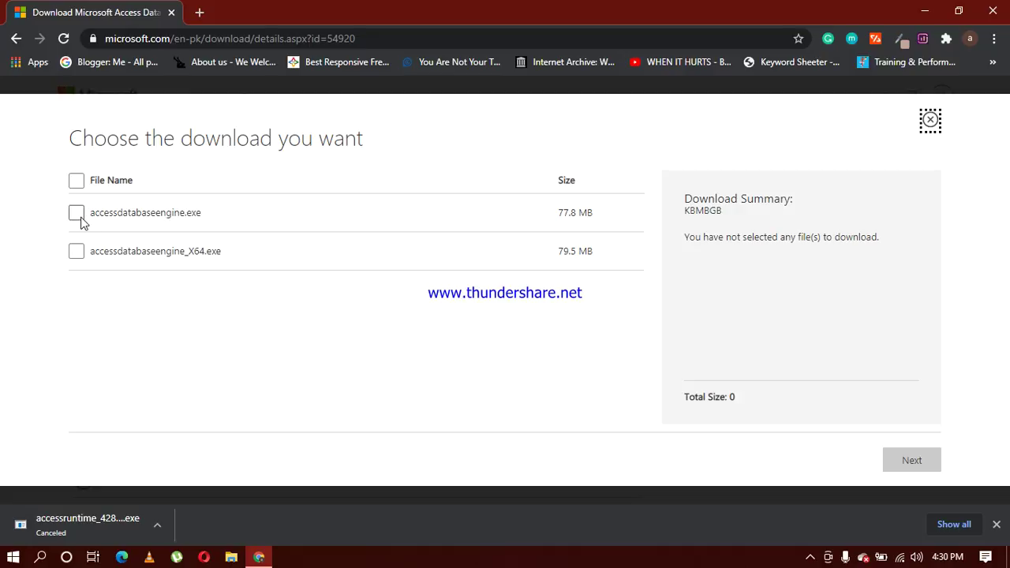
# Select accessdatabaseengine.exe (77.8 MB) and confirm to begin downloading it
pyautogui.click(77, 213)
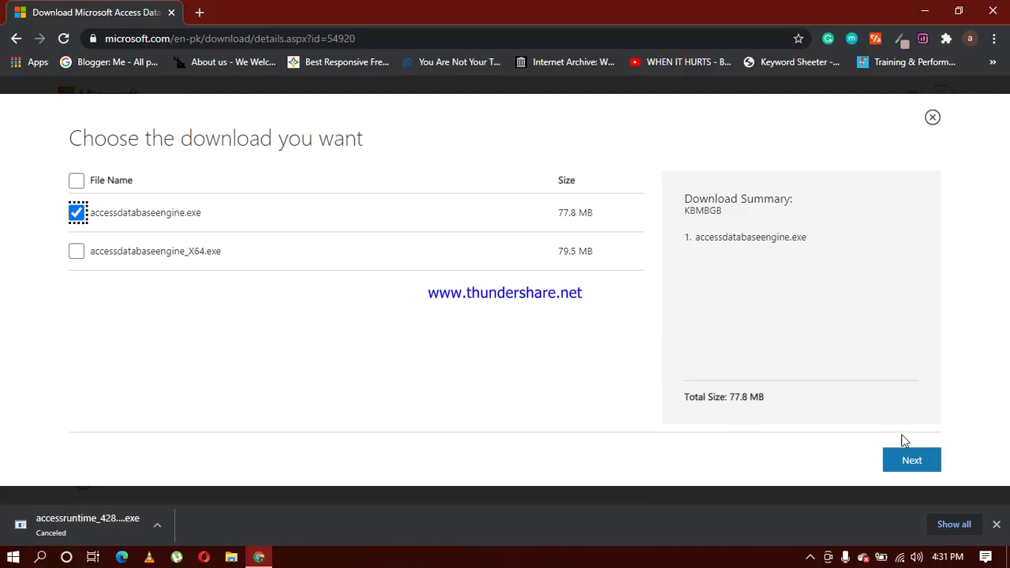
pyautogui.click(915, 463)
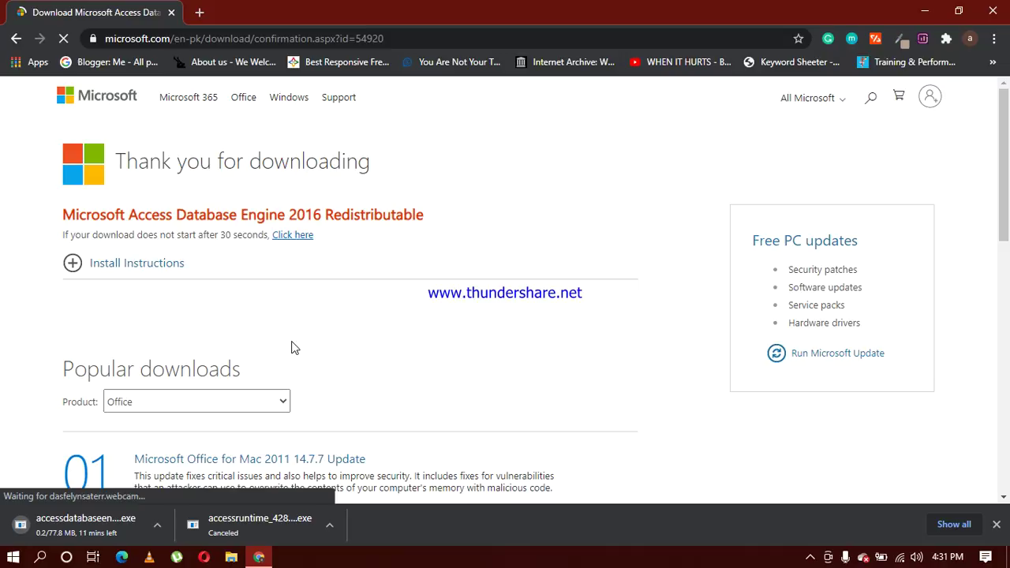
pyautogui.scroll(-2, 505, 333)
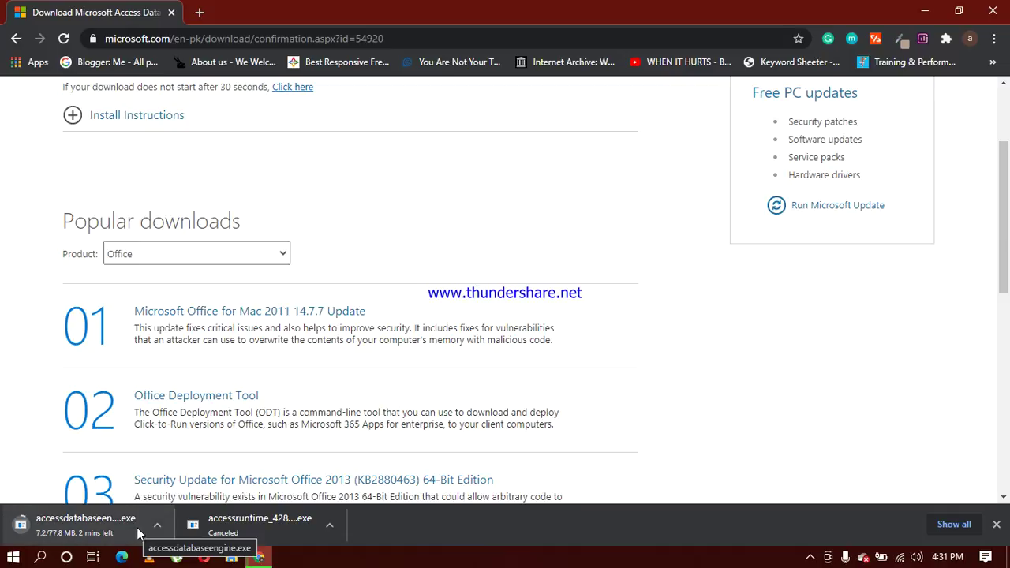
# Bring up Free Screen Recorder, move it left, then open the finished accessdatabaseengine download
pyautogui.click(810, 558)
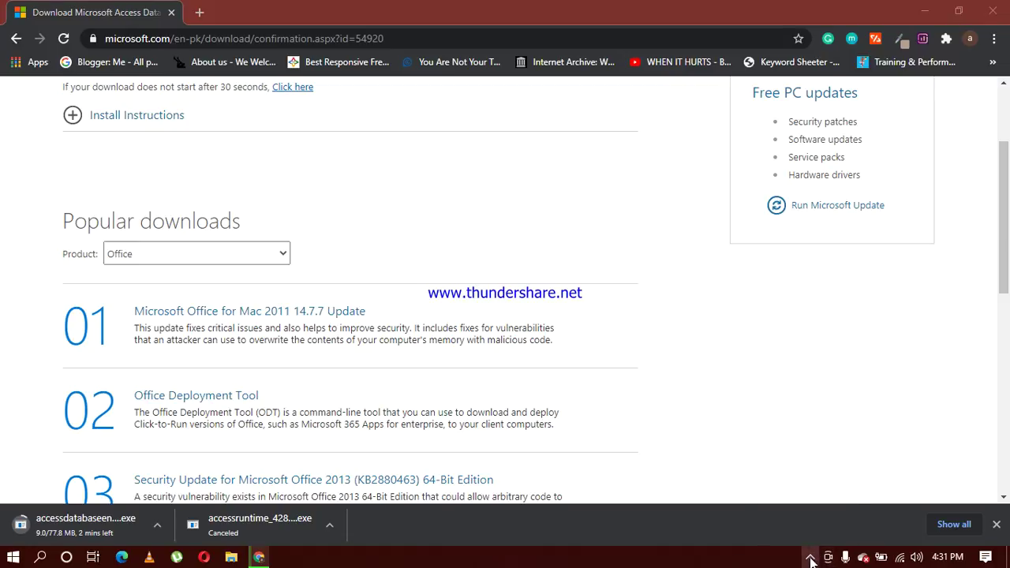
pyautogui.click(839, 531)
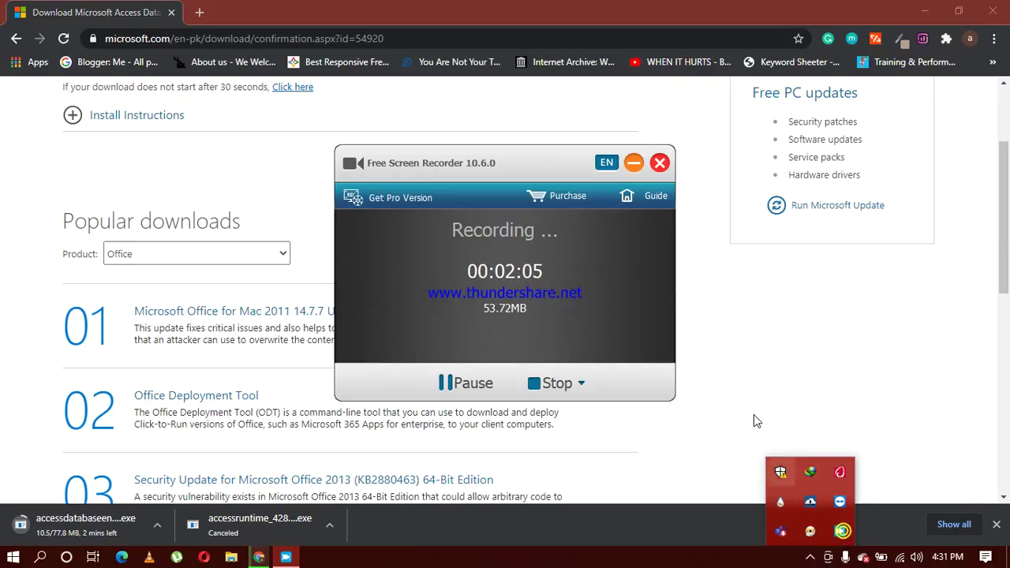
pyautogui.moveTo(530, 160); pyautogui.dragTo(208, 150)
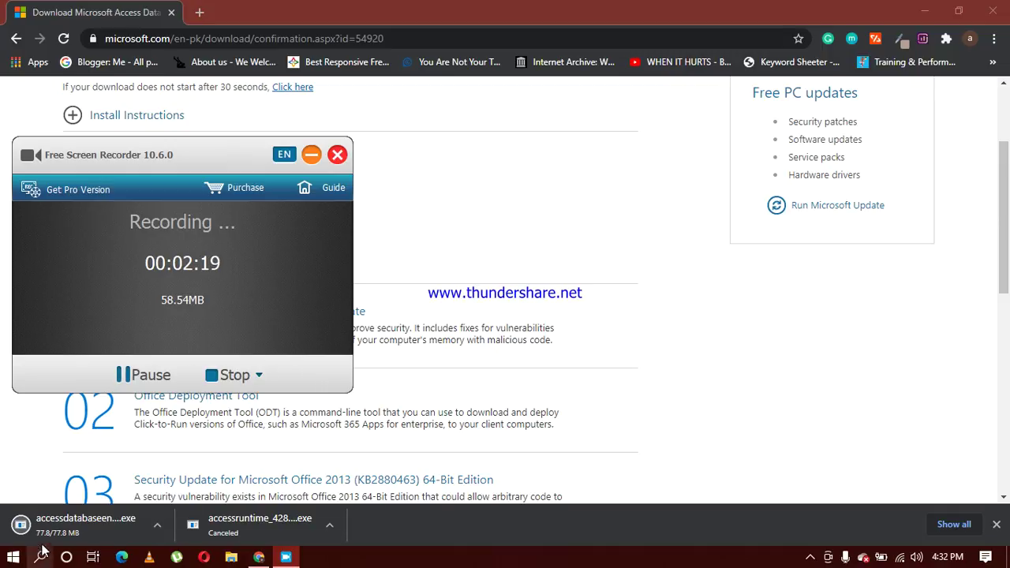
pyautogui.click(115, 523)
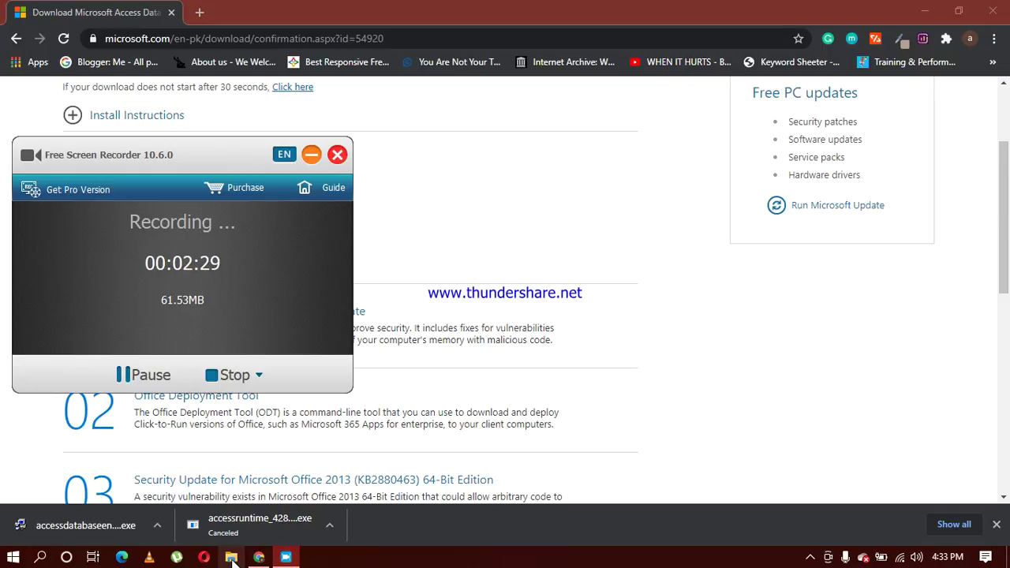
# Open File Explorer maximized and go to the Downloads shortcut
pyautogui.click(231, 557)
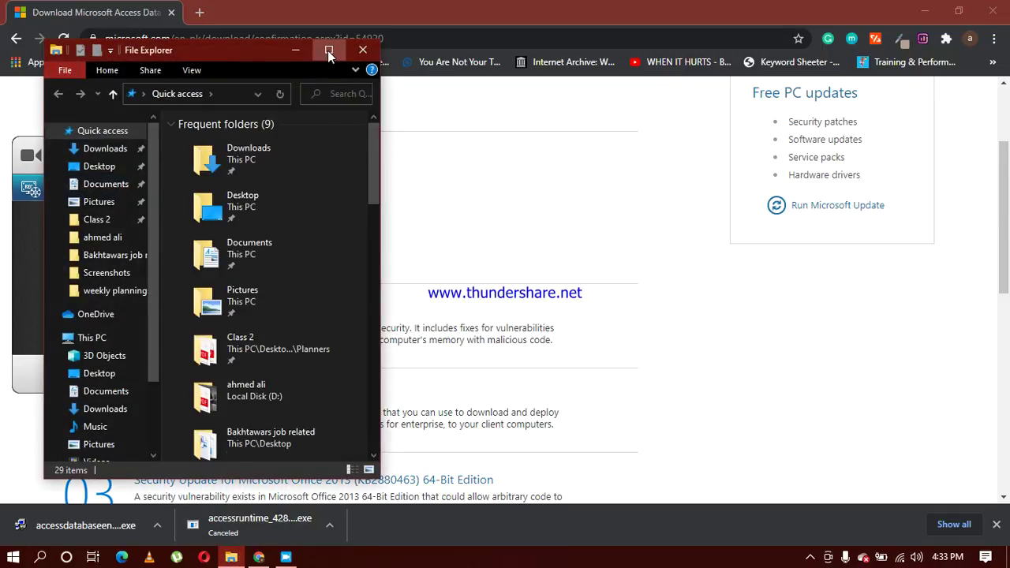
pyautogui.click(328, 49)
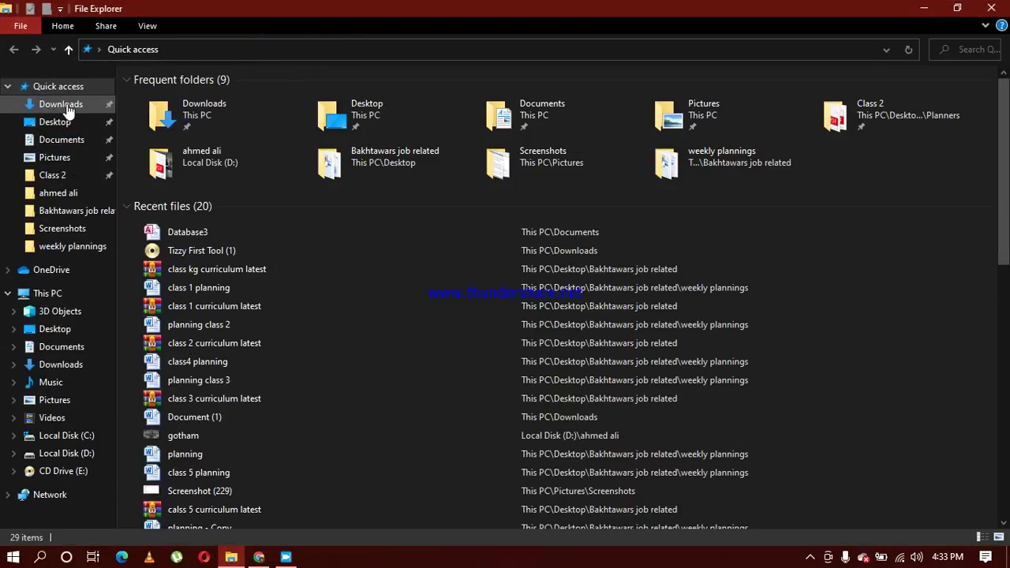
pyautogui.click(62, 104)
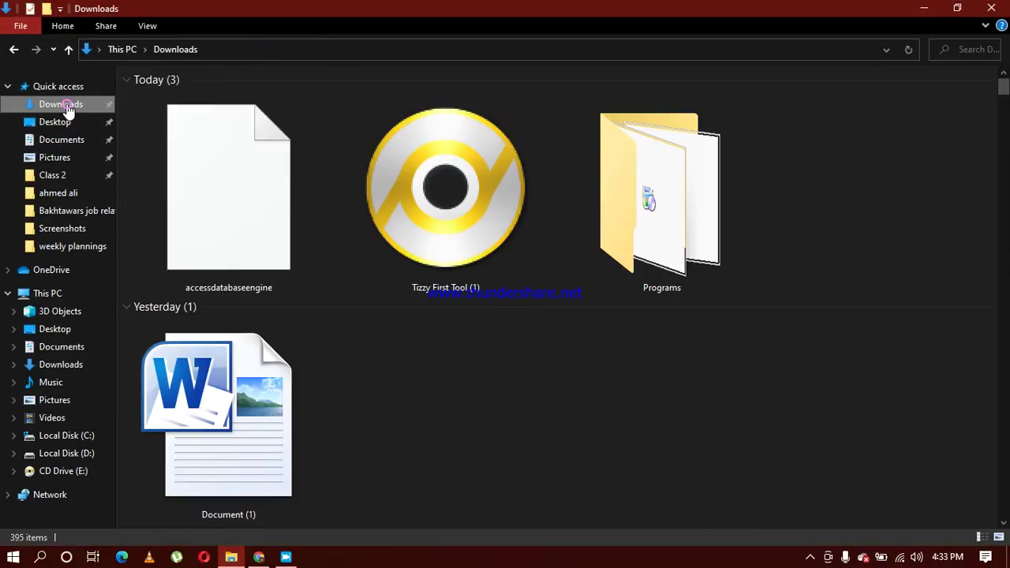
# Browse Local Disk (C:) > Users > profile > Downloads to find accessdatabaseengine, then return to Chrome
pyautogui.click(50, 298)
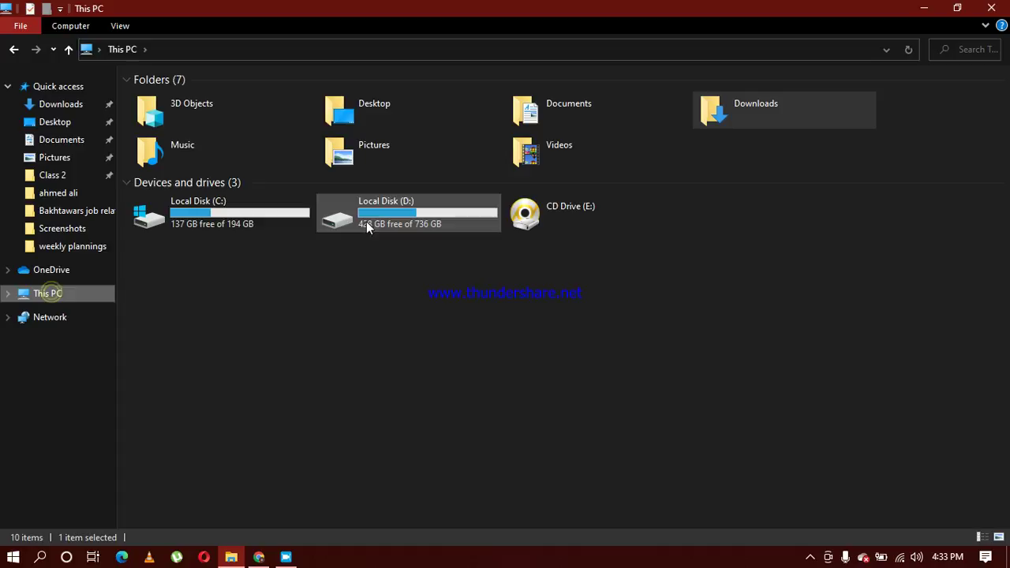
pyautogui.click(215, 212)
pyautogui.doubleClick(214, 212)
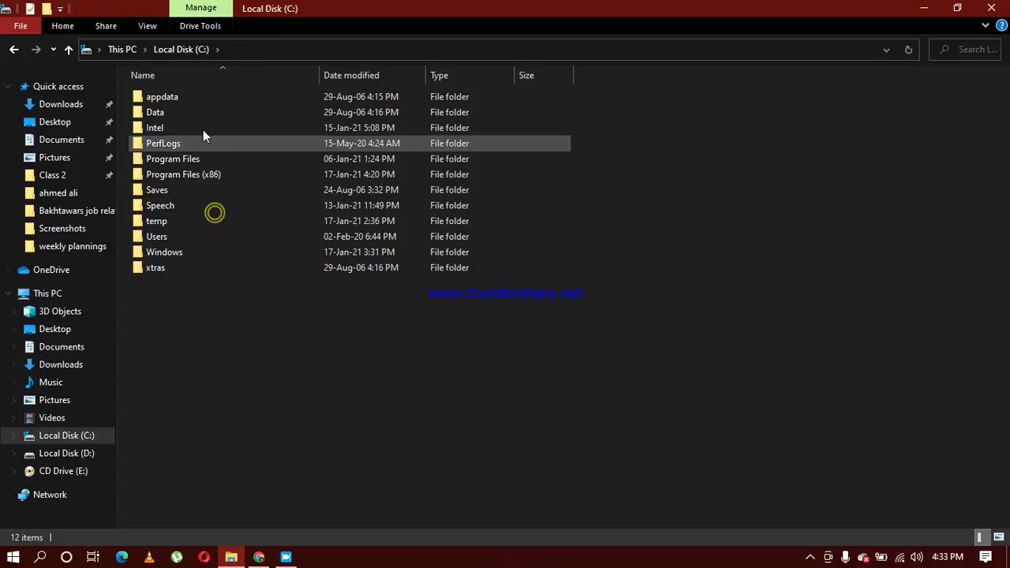
pyautogui.doubleClick(209, 236)
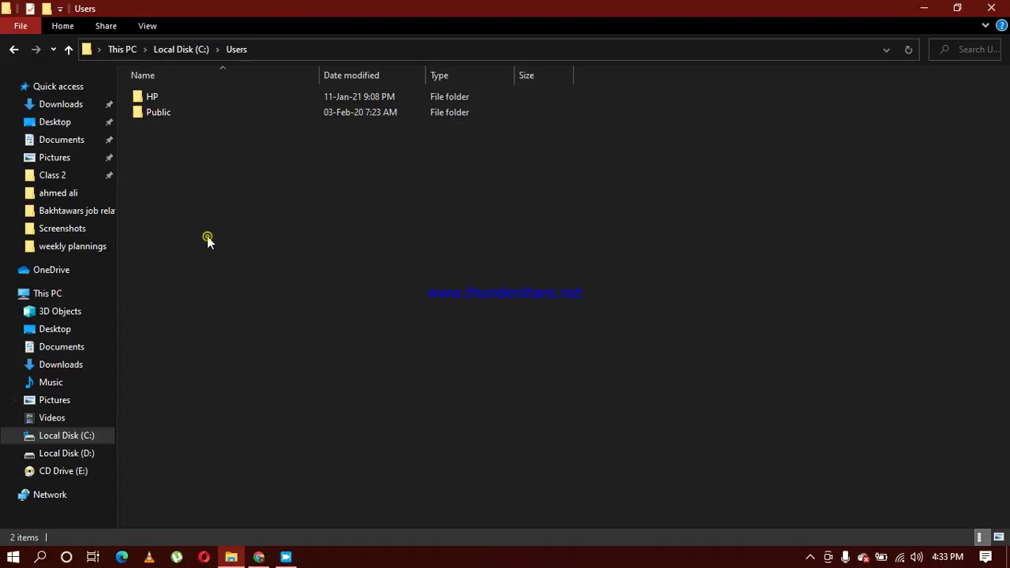
pyautogui.doubleClick(162, 98)
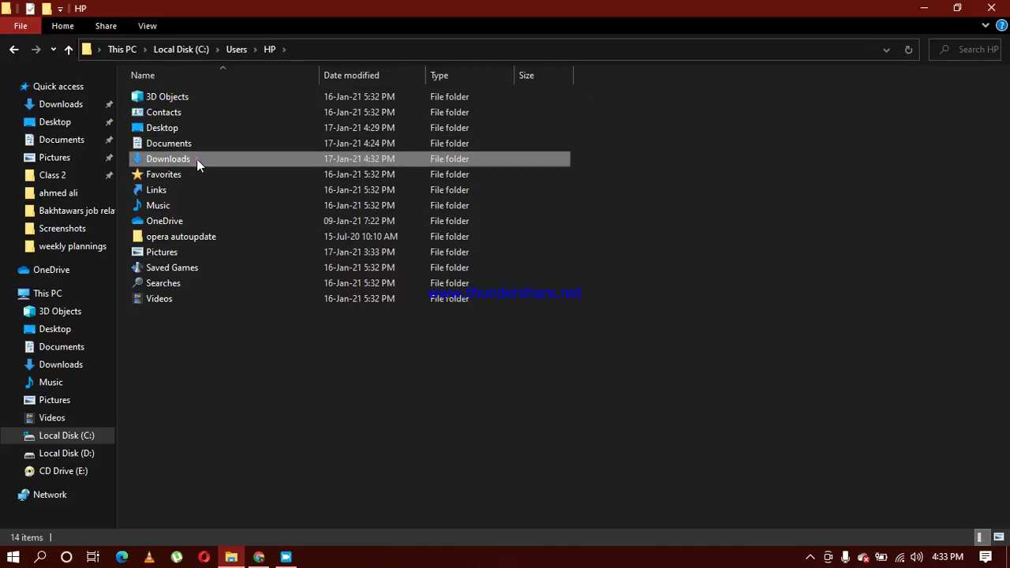
pyautogui.doubleClick(196, 159)
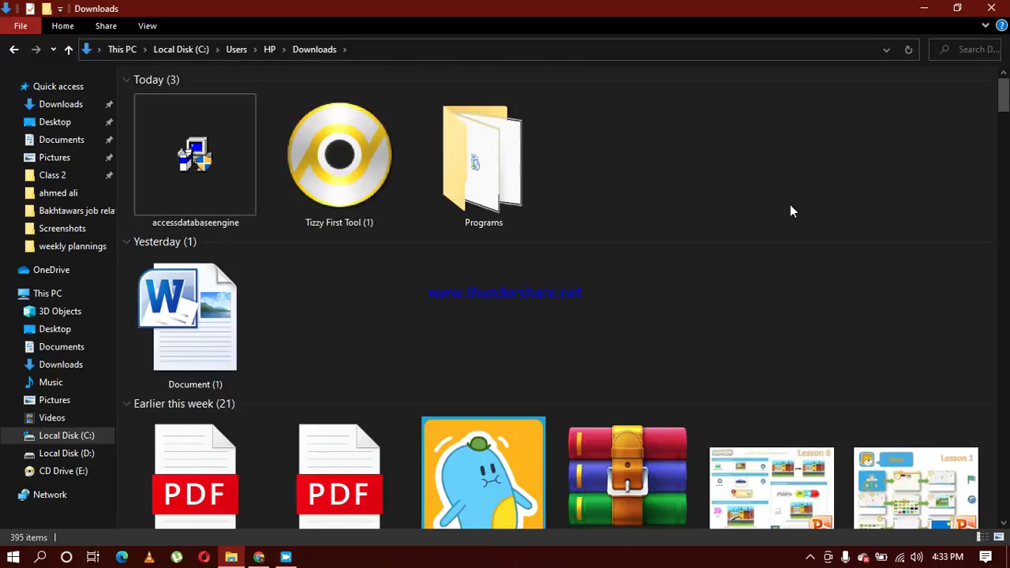
pyautogui.moveTo(1002, 91)
pyautogui.mouseDown()
pyautogui.moveTo(1002, 193)
pyautogui.moveTo(1002, 95)
pyautogui.mouseUp()
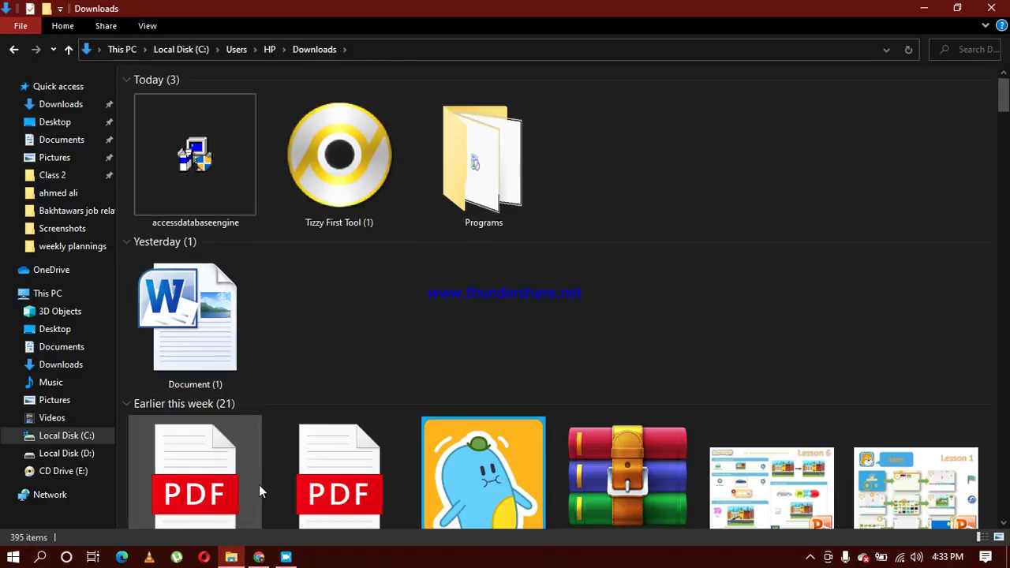
pyautogui.click(178, 519)
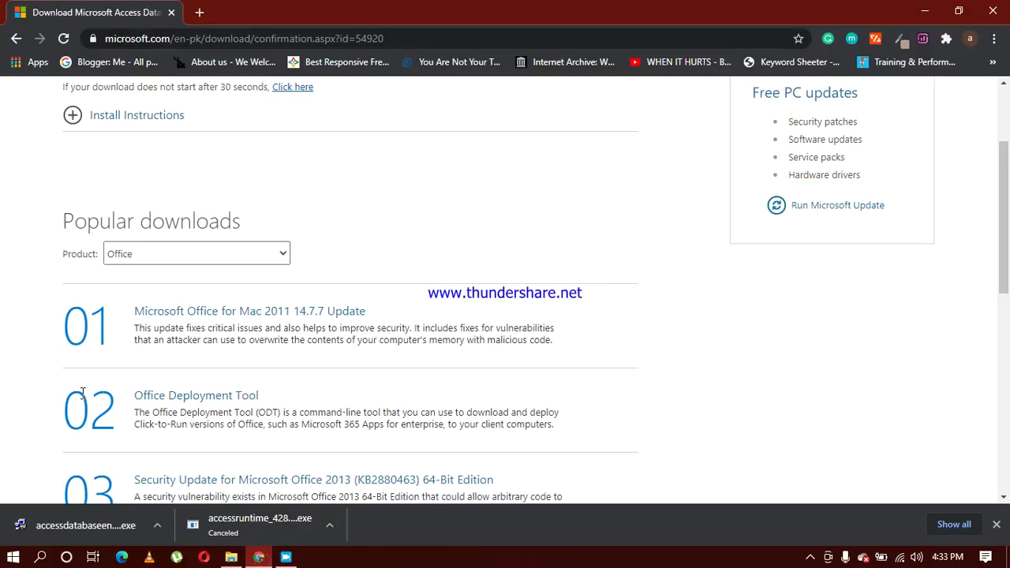
# Show the downloaded accessdatabaseengine file in its folder and launch the installer
pyautogui.click(158, 527)
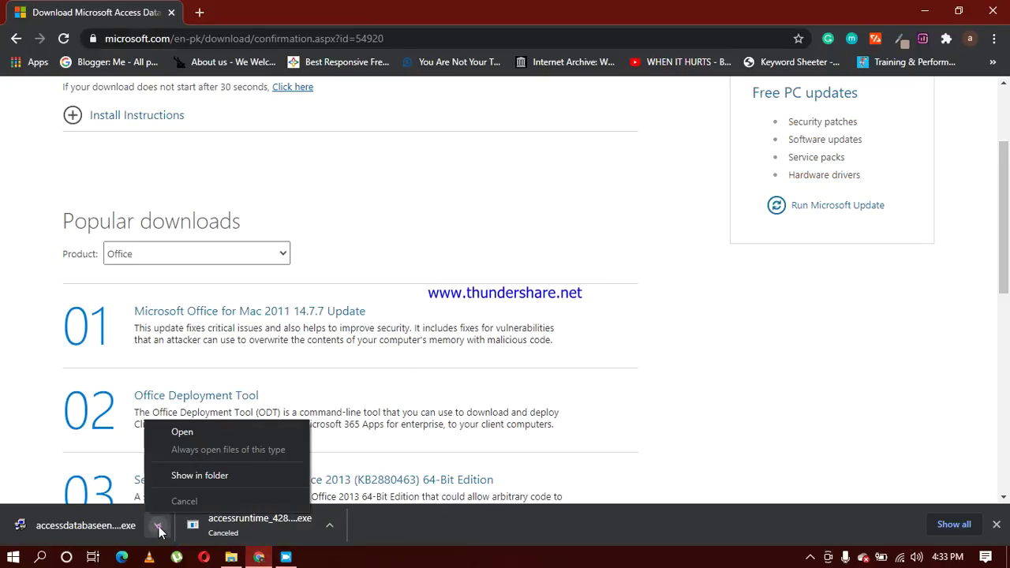
pyautogui.click(228, 475)
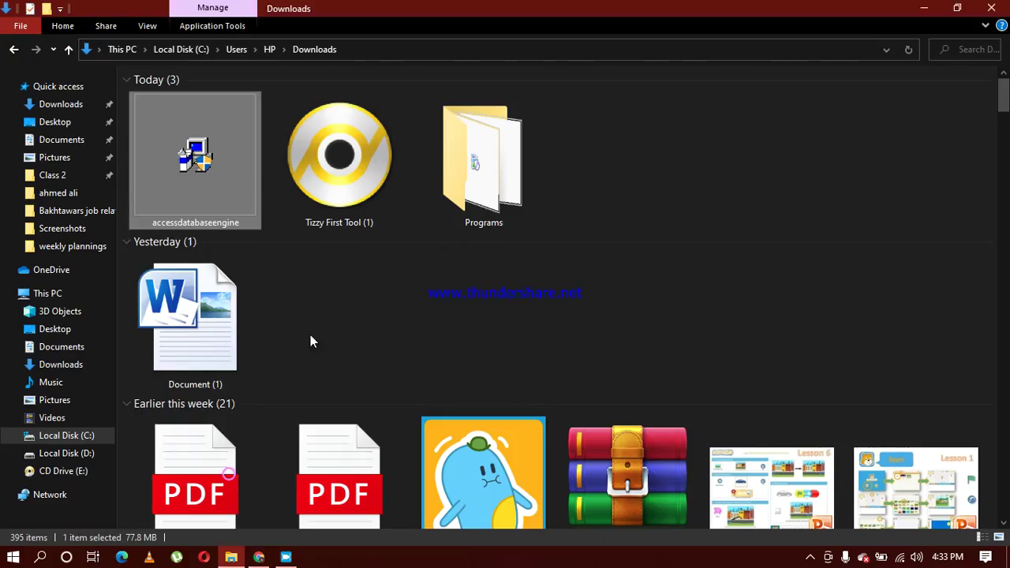
pyautogui.doubleClick(198, 180)
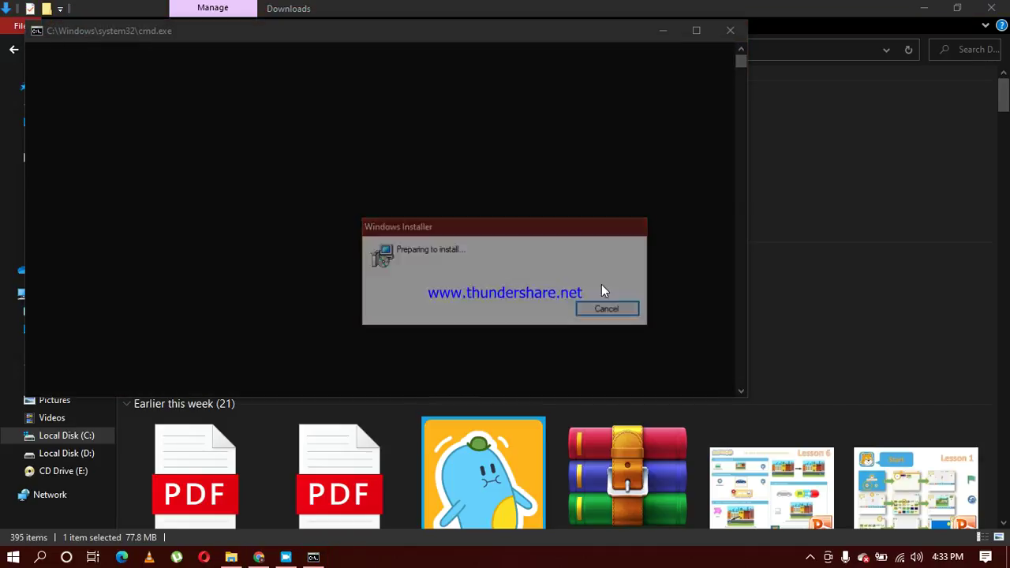
# Accept the licence terms, install Access database engine 2016 to the default location, and confirm completion
pyautogui.click(570, 423)
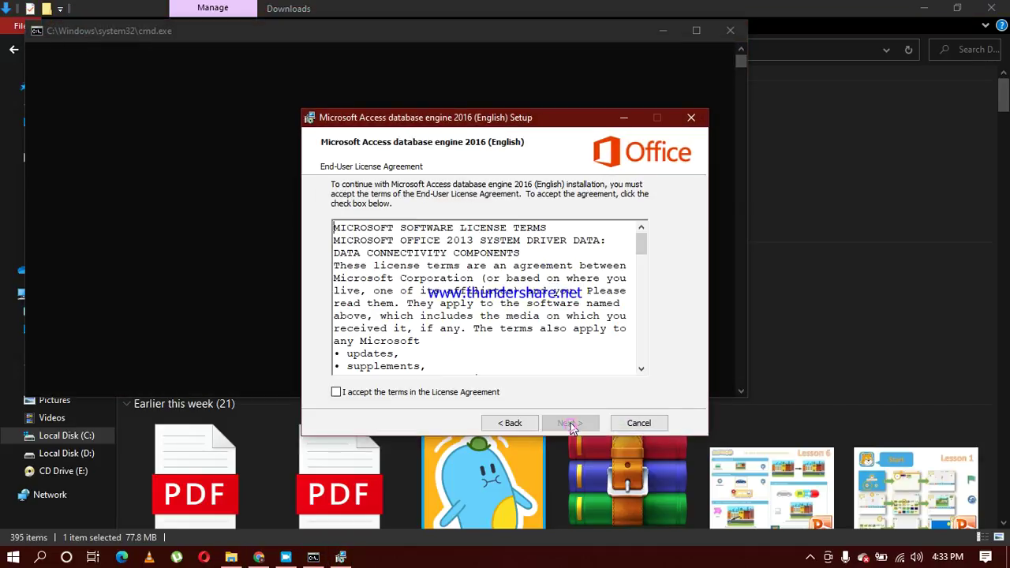
pyautogui.click(337, 392)
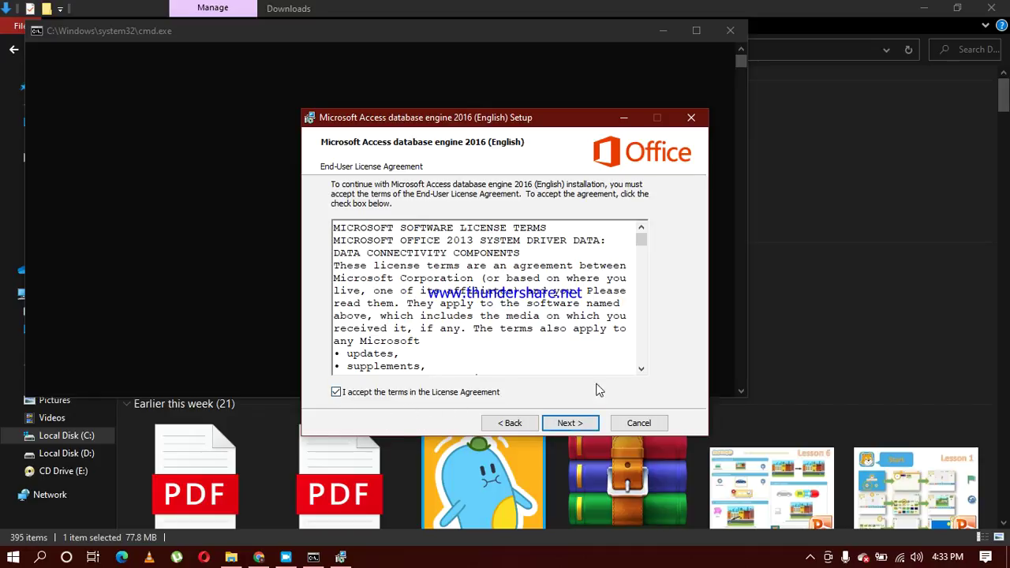
pyautogui.click(584, 424)
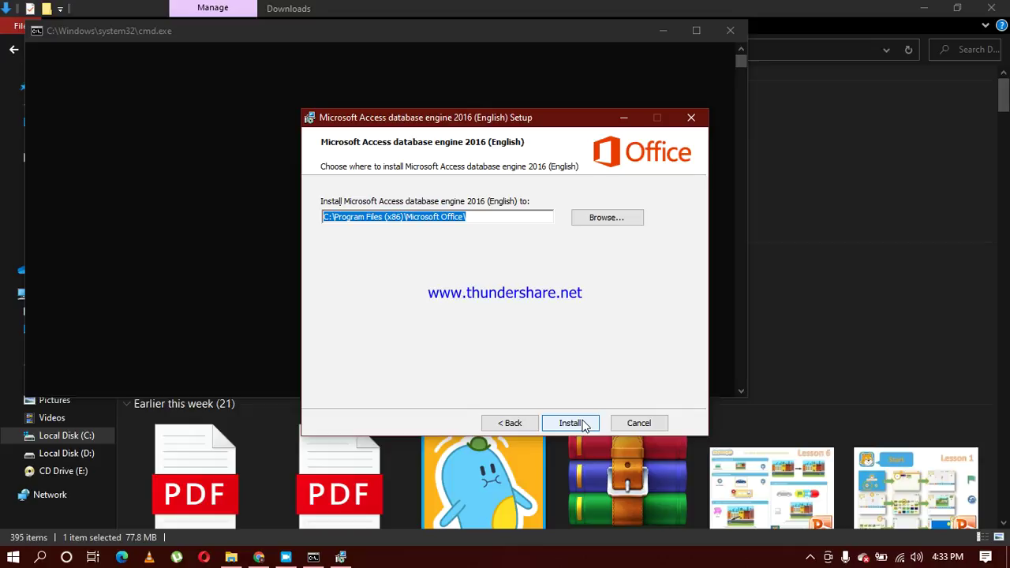
pyautogui.click(582, 424)
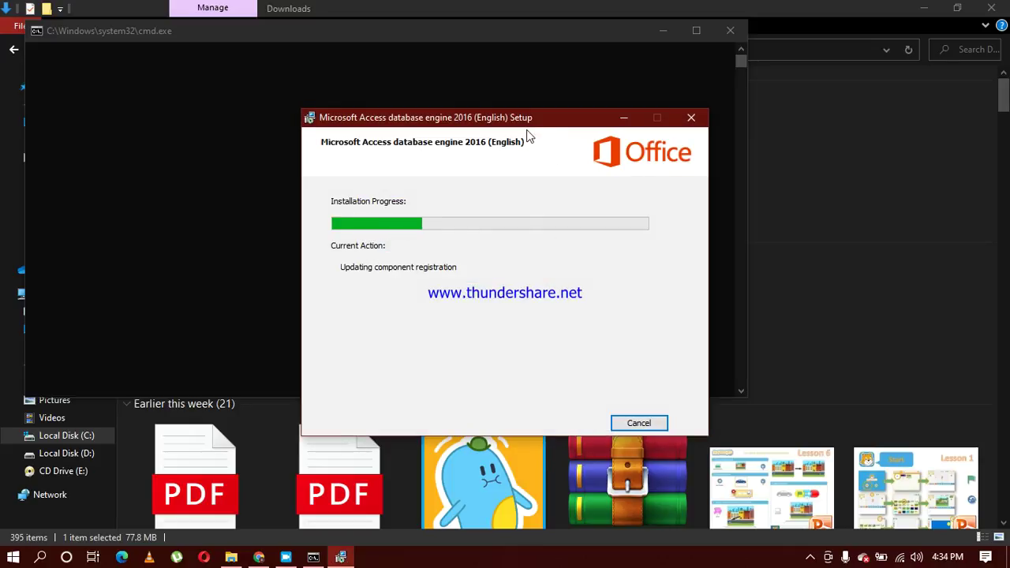
pyautogui.moveTo(548, 117); pyautogui.dragTo(499, 66)
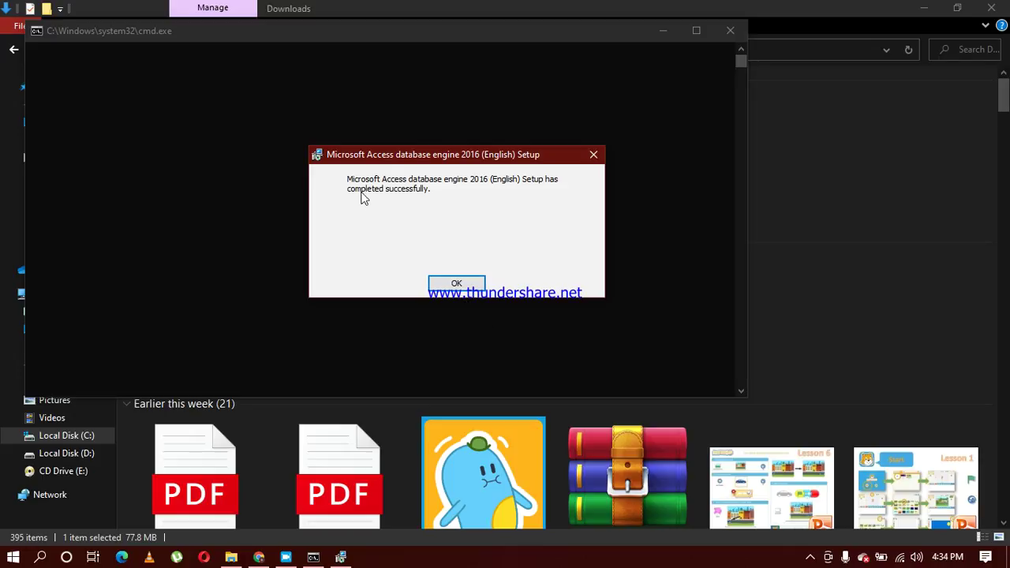
pyautogui.click(458, 284)
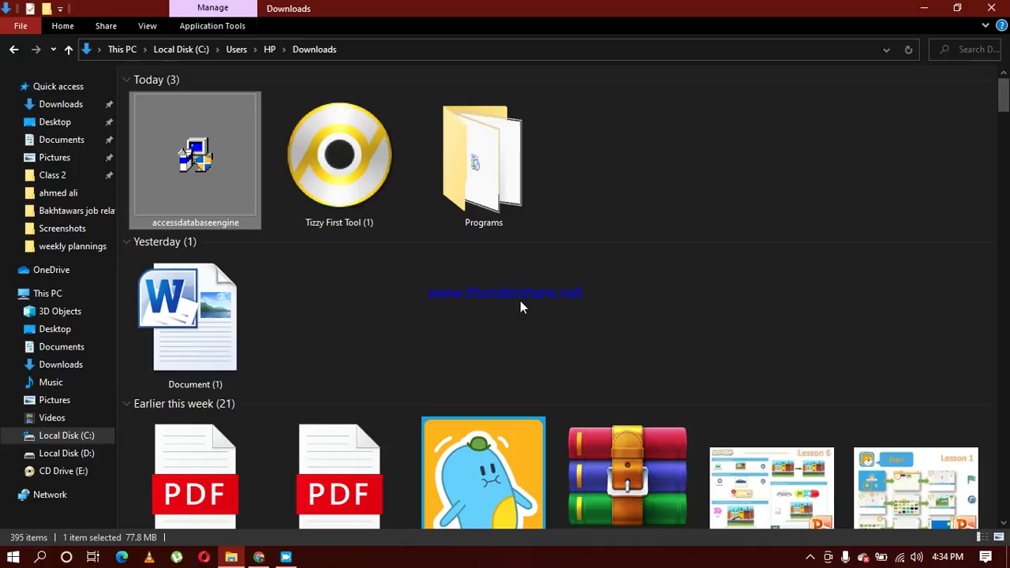
# Minimize Explorer and Chrome, then launch Microsoft Access 2010 from Windows search
pyautogui.click(924, 9)
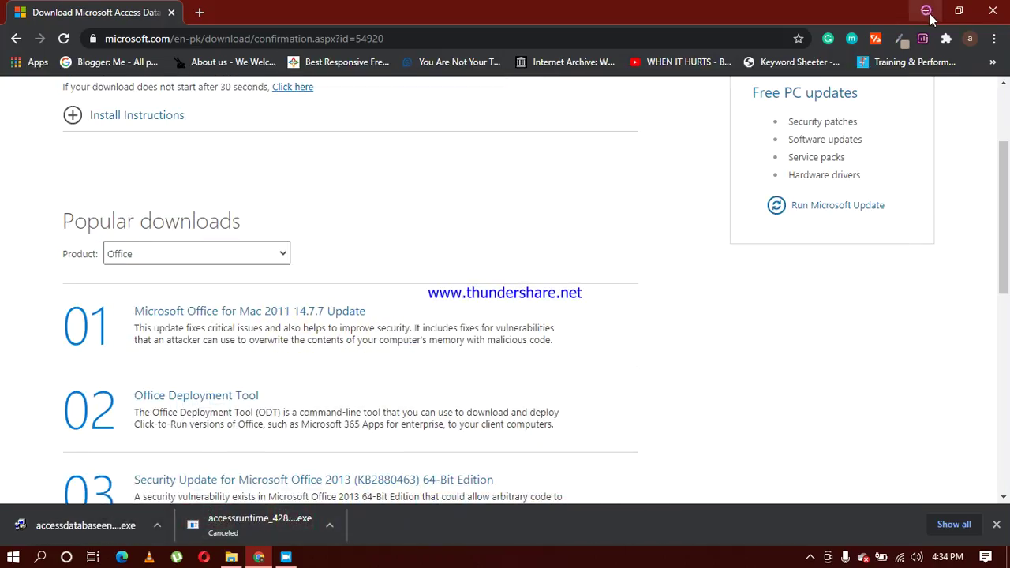
pyautogui.click(927, 13)
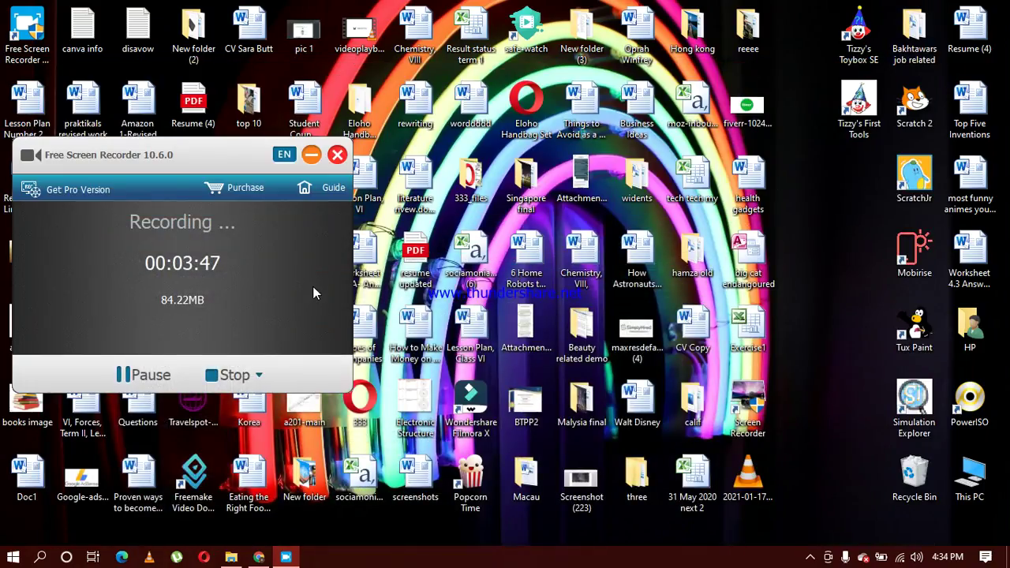
pyautogui.click(42, 558)
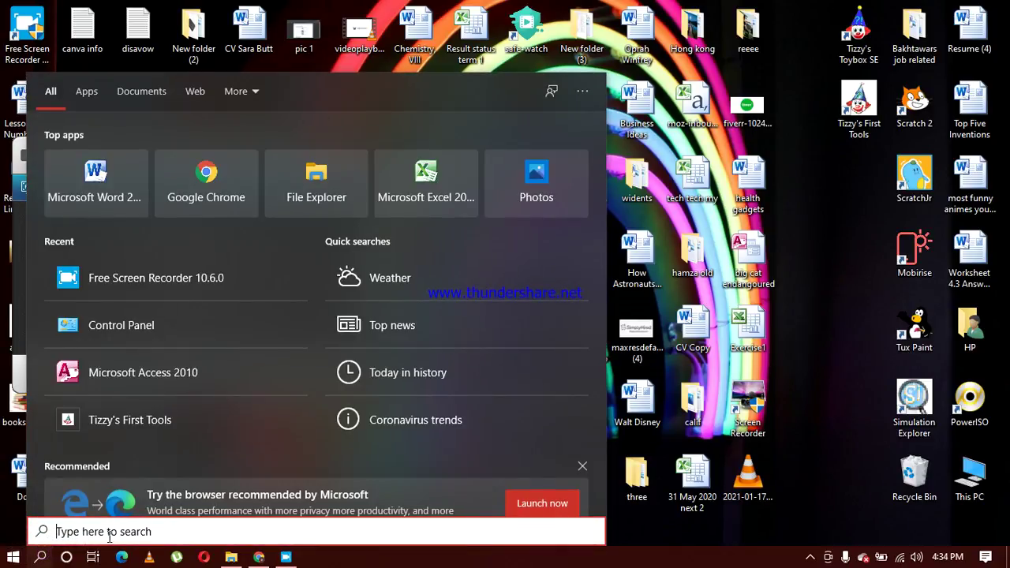
pyautogui.click(168, 375)
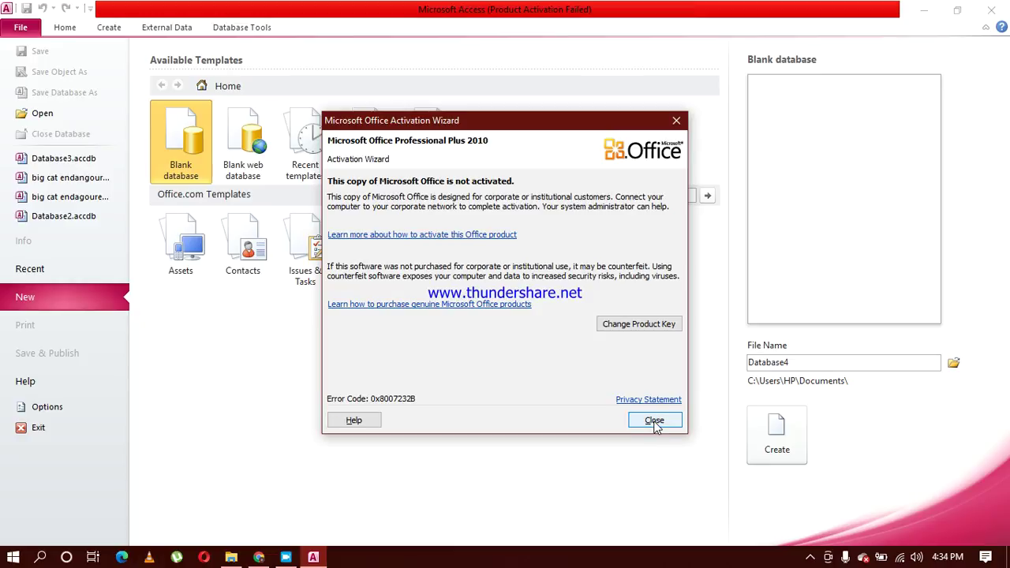
# Dismiss the activation warning, create blank database Database4, and bring the screen recorder forward
pyautogui.click(654, 421)
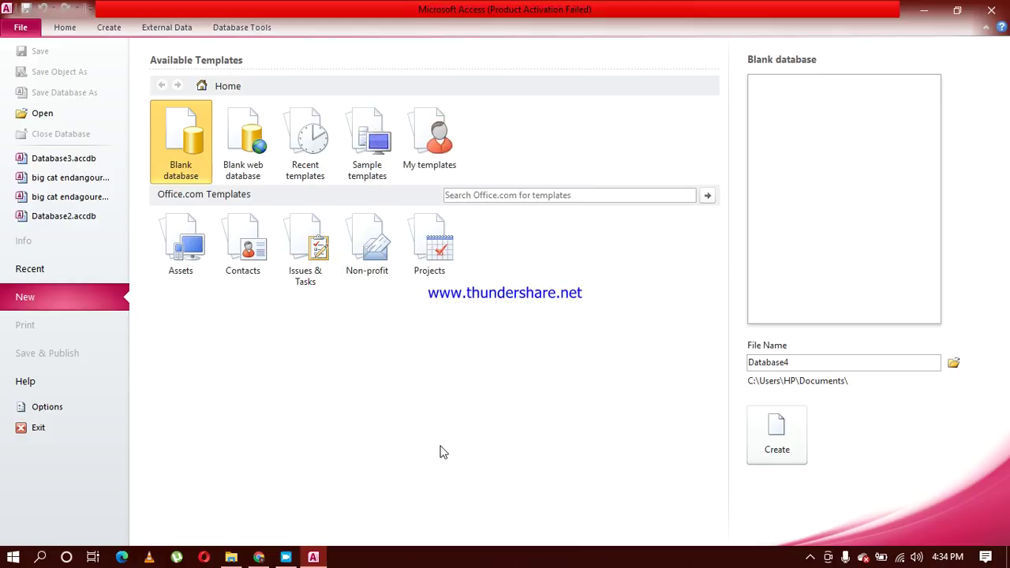
pyautogui.click(766, 446)
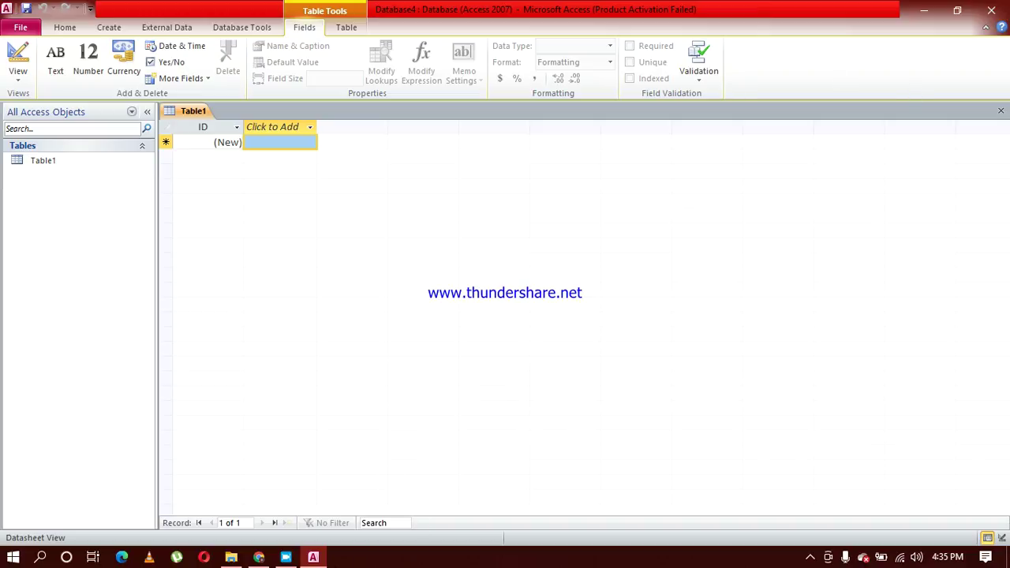
pyautogui.moveTo(288, 562)
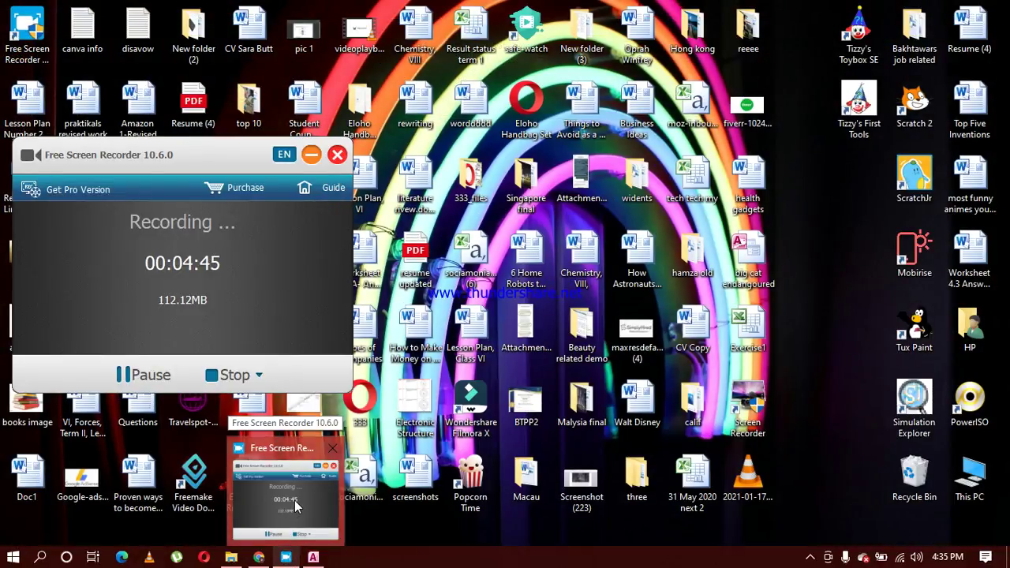
pyautogui.click(294, 500)
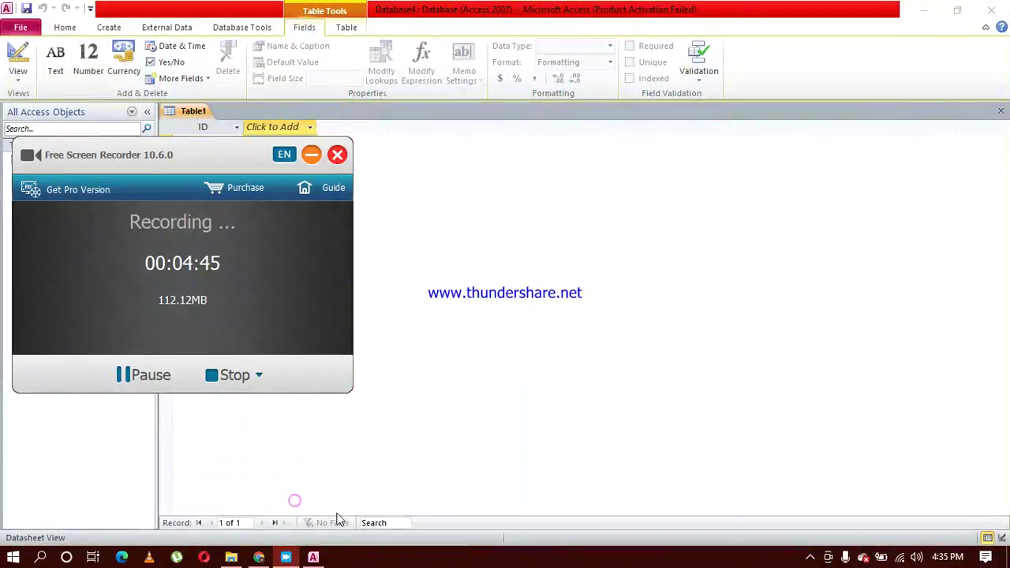